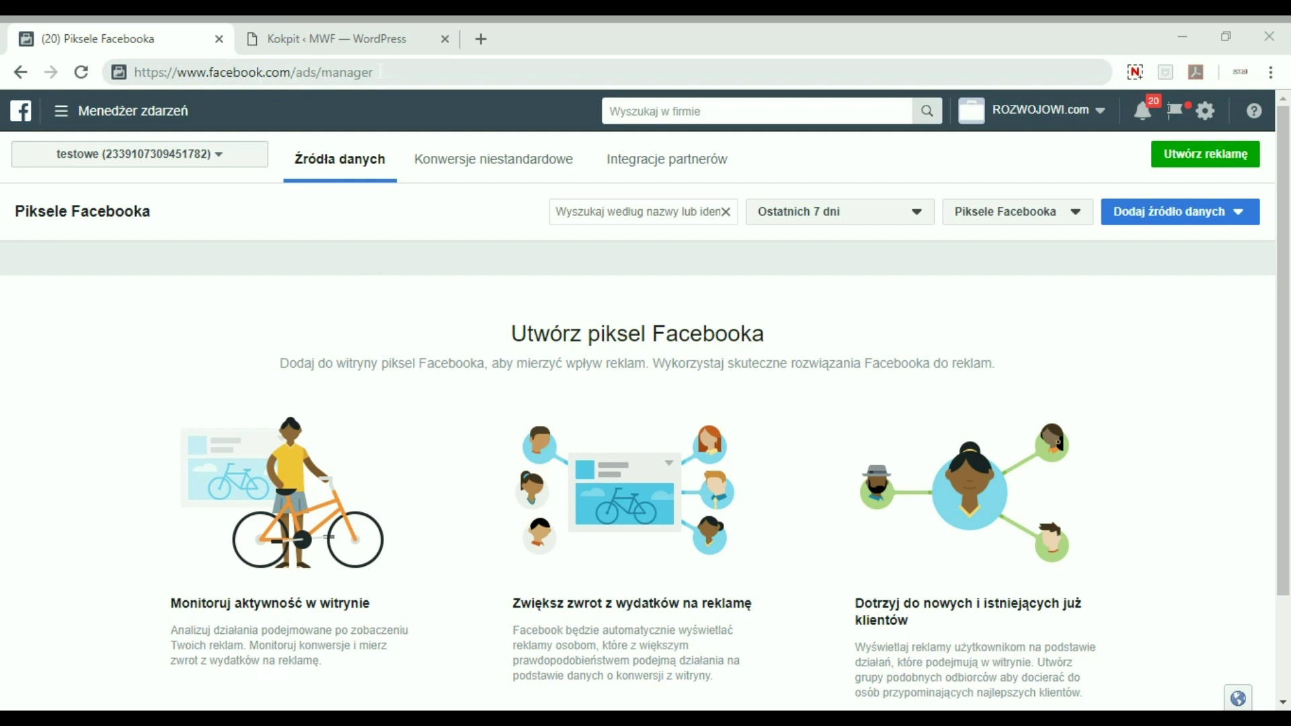
pyautogui.click(61, 110)
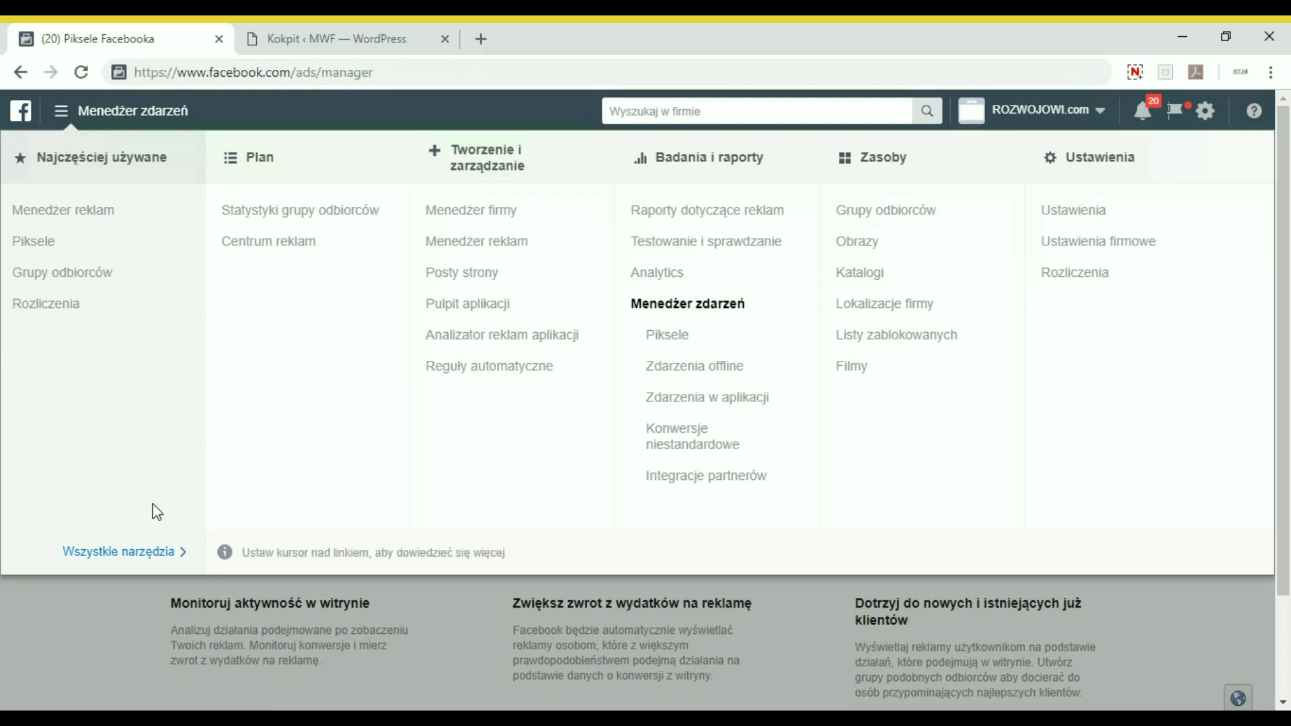
pyautogui.click(74, 612)
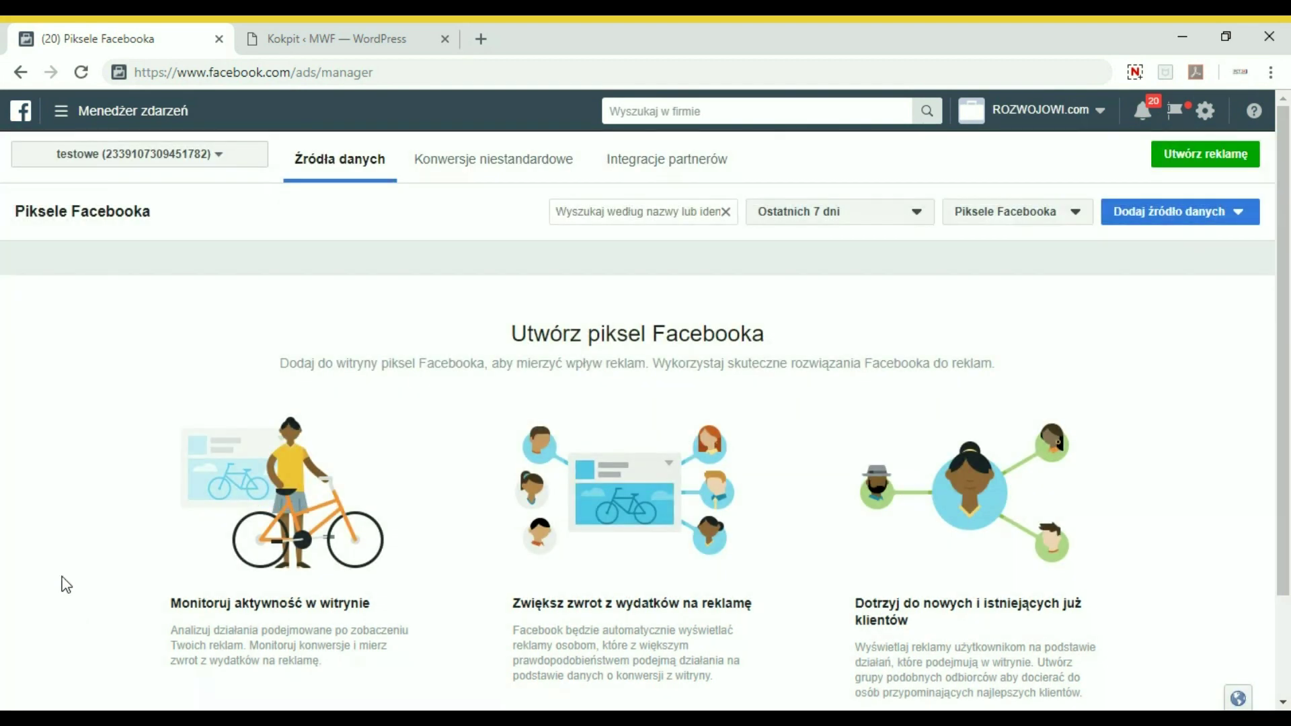
pyautogui.scroll(-2, 689, 322)
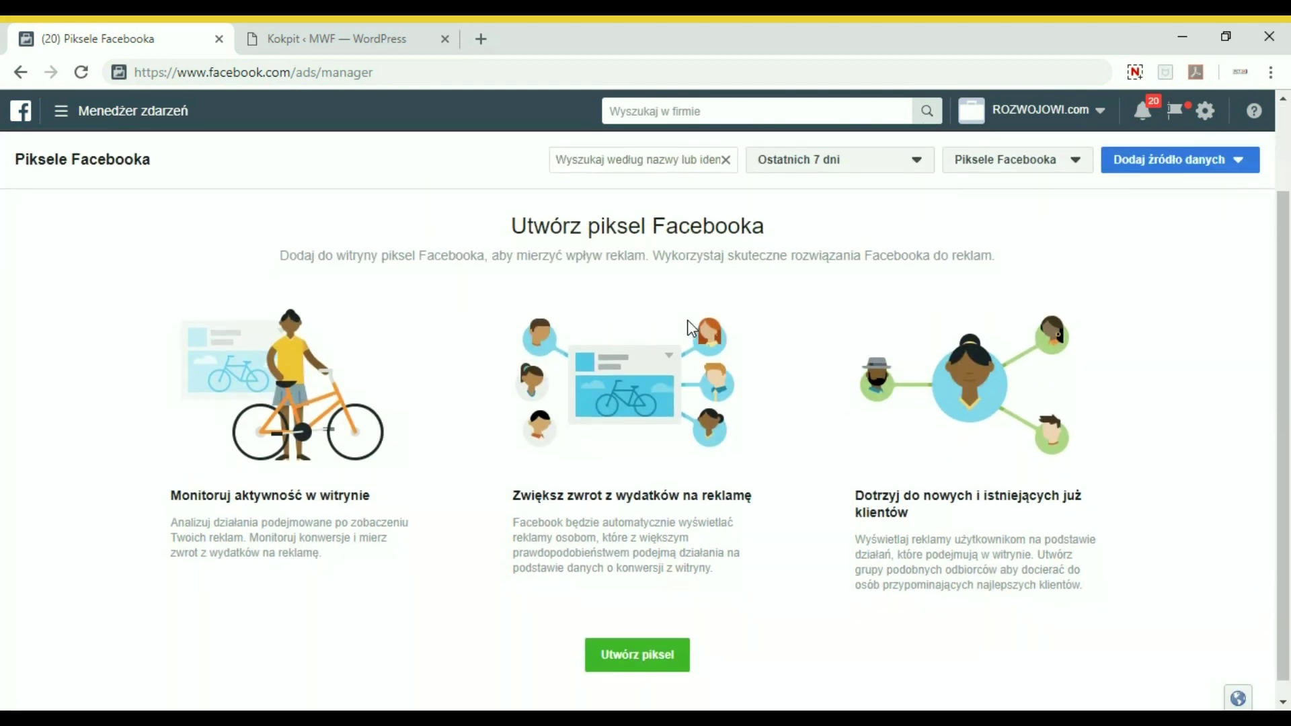
pyautogui.scroll(-1, 687, 320)
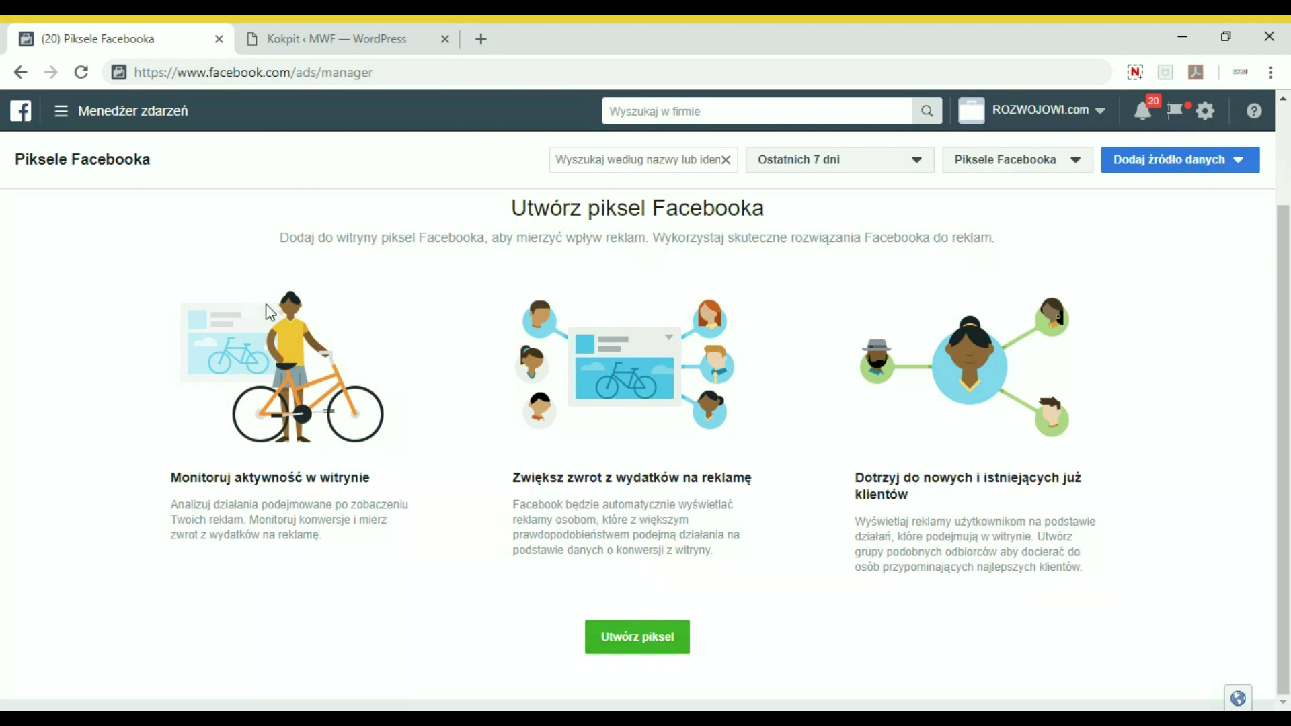
pyautogui.scroll(2, 270, 312)
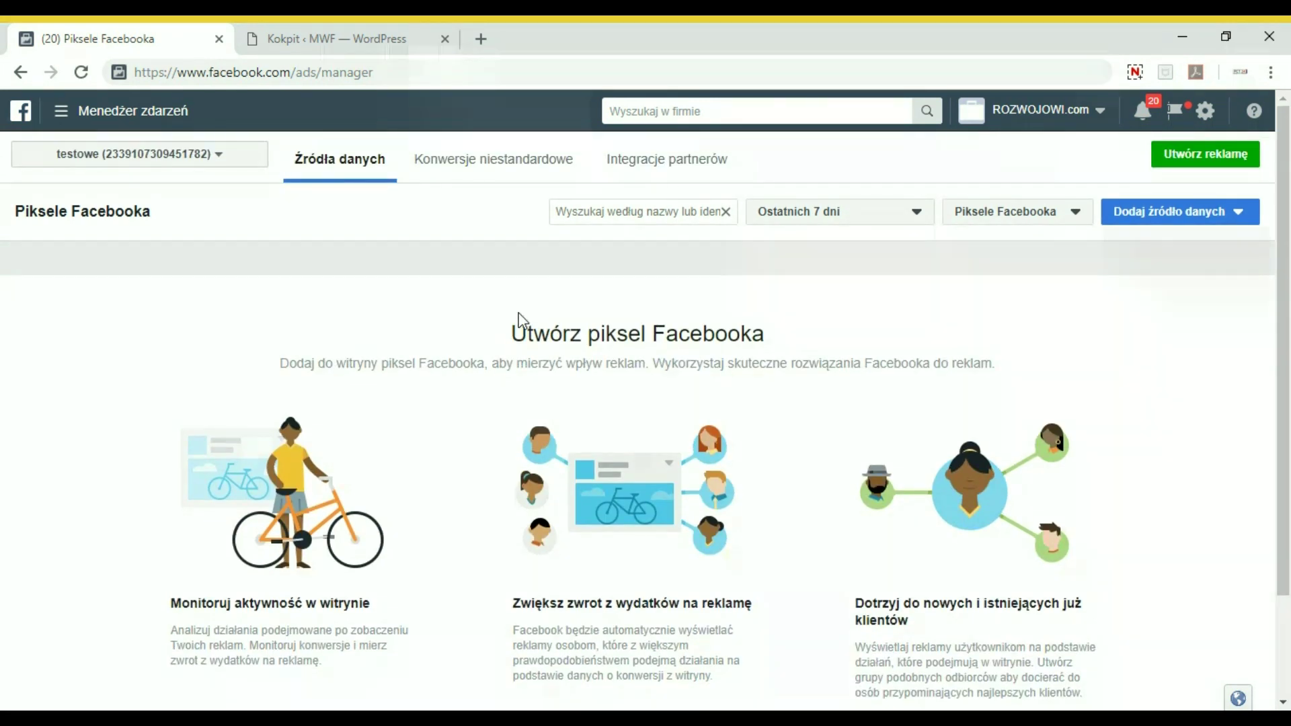
# Start creating a Facebook pixel for the test ad account and name it "Pixel testowy".
pyautogui.scroll(-2, 518, 321)
pyautogui.click(640, 638)
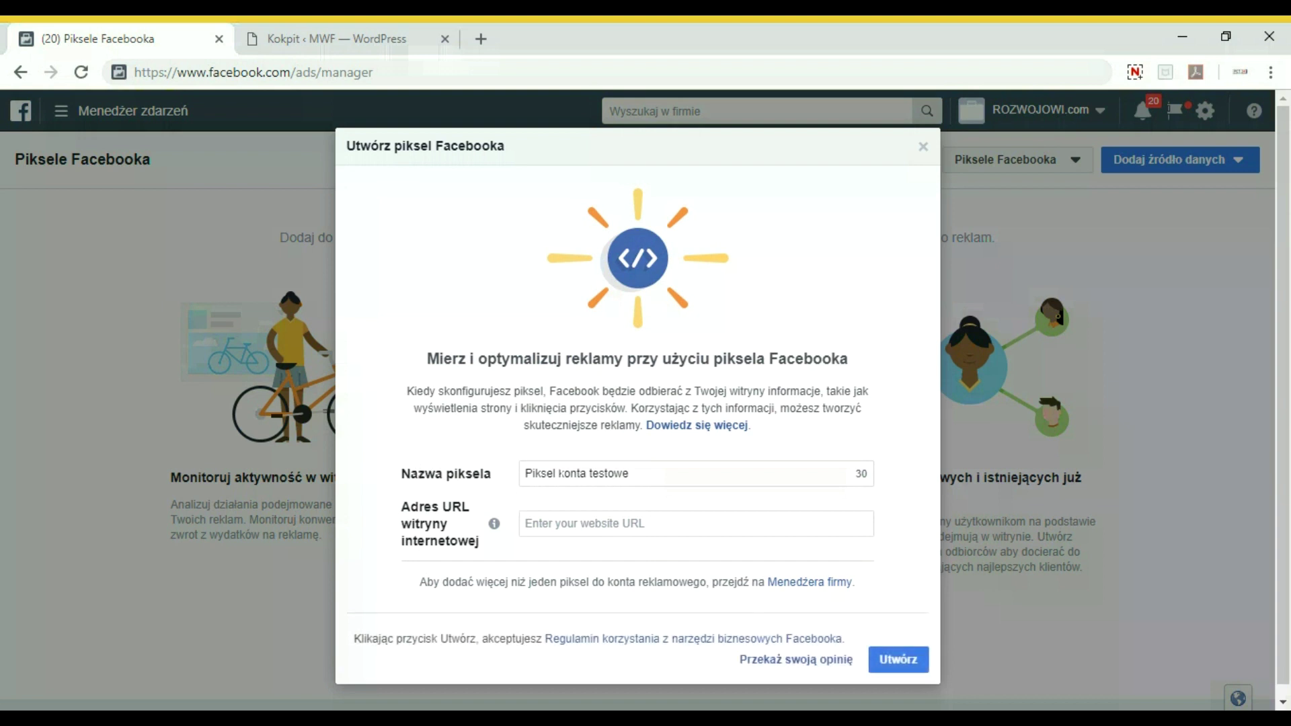
pyautogui.moveTo(631, 474); pyautogui.dragTo(524, 473)
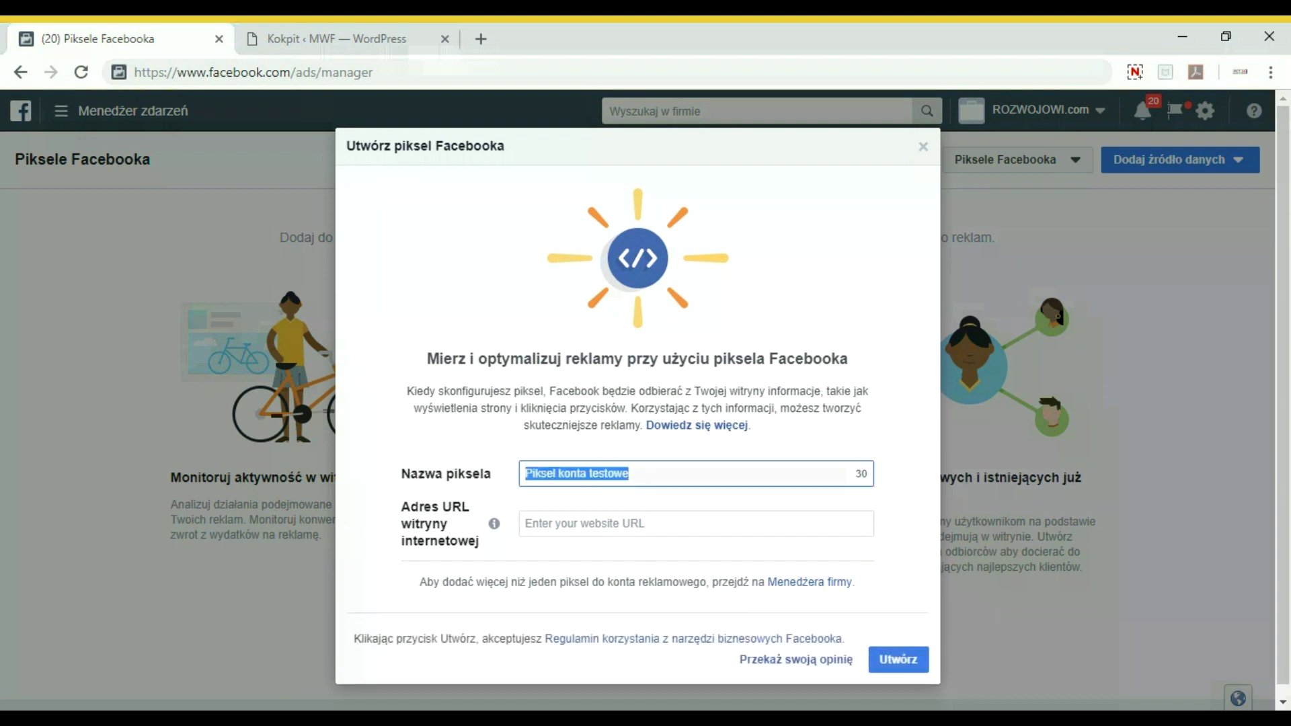
pyautogui.write('Pixel testowy')
pyautogui.click(563, 523)
pyautogui.click(337, 39)
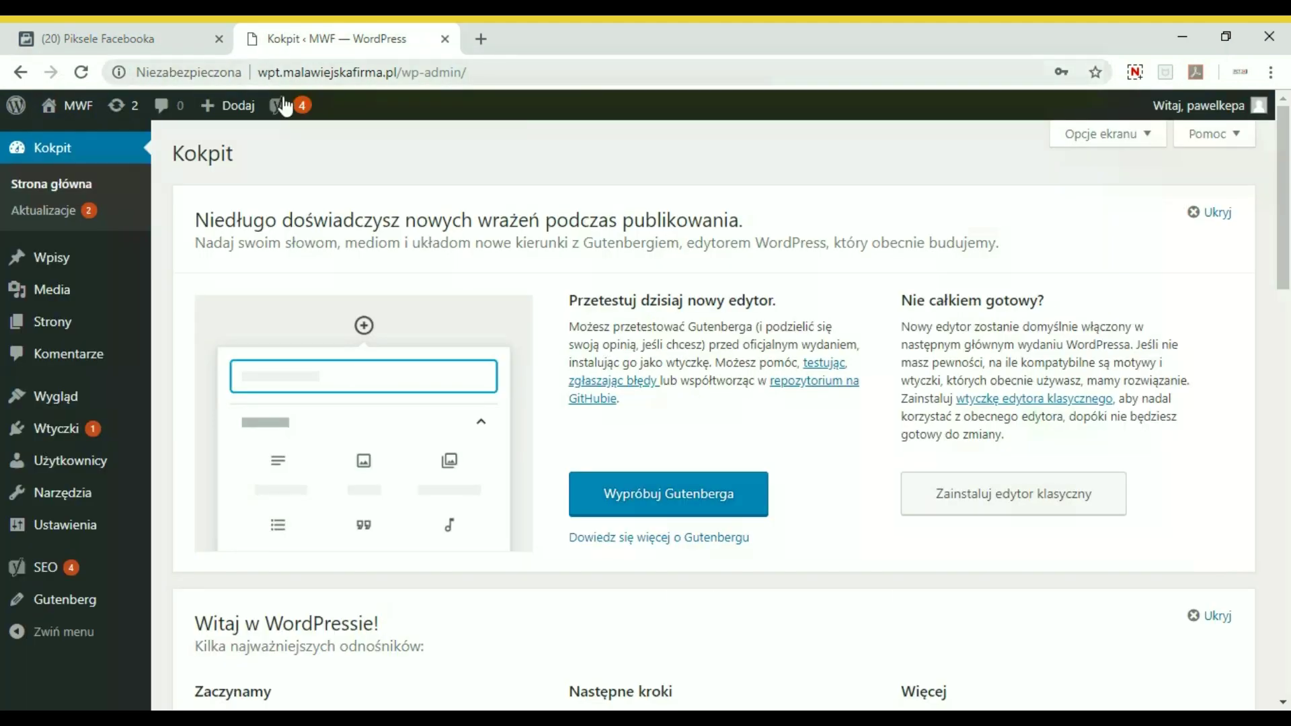
pyautogui.moveTo(397, 72); pyautogui.dragTo(212, 70)
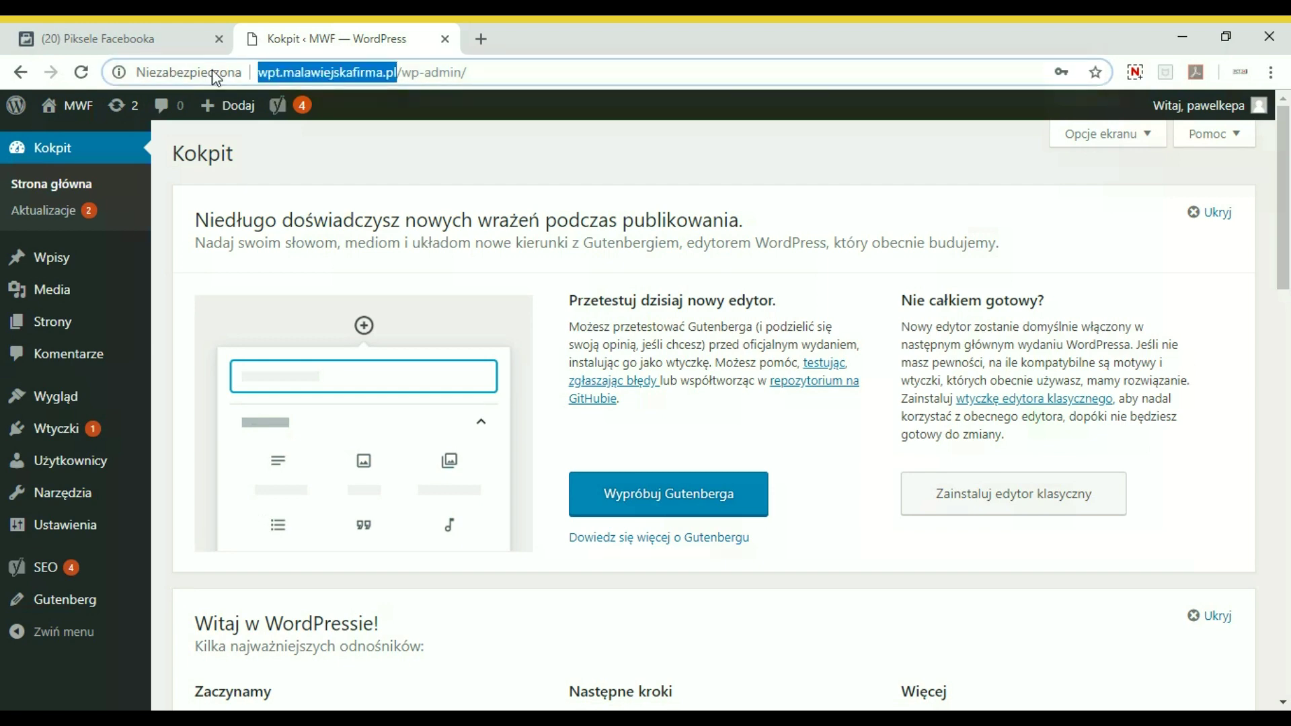
pyautogui.click(211, 27)
pyautogui.write('http://wpt.malewiejskafirma.pl')
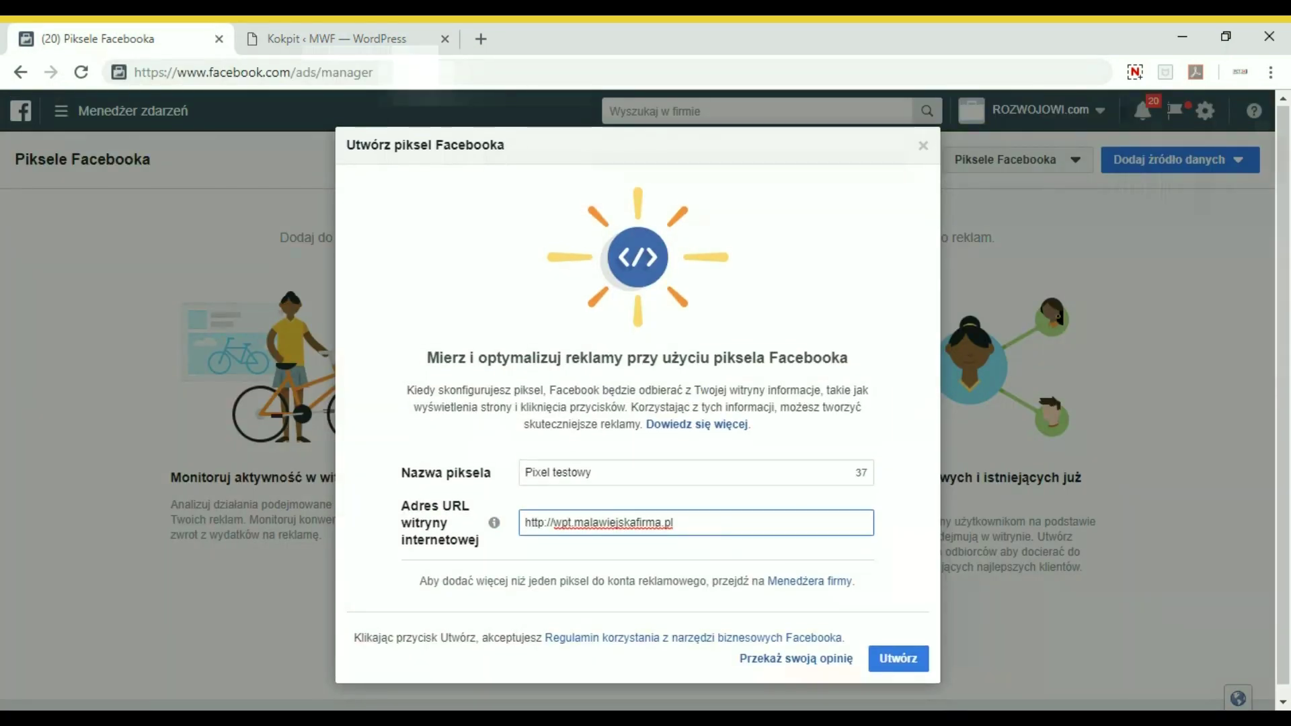
pyautogui.click(901, 656)
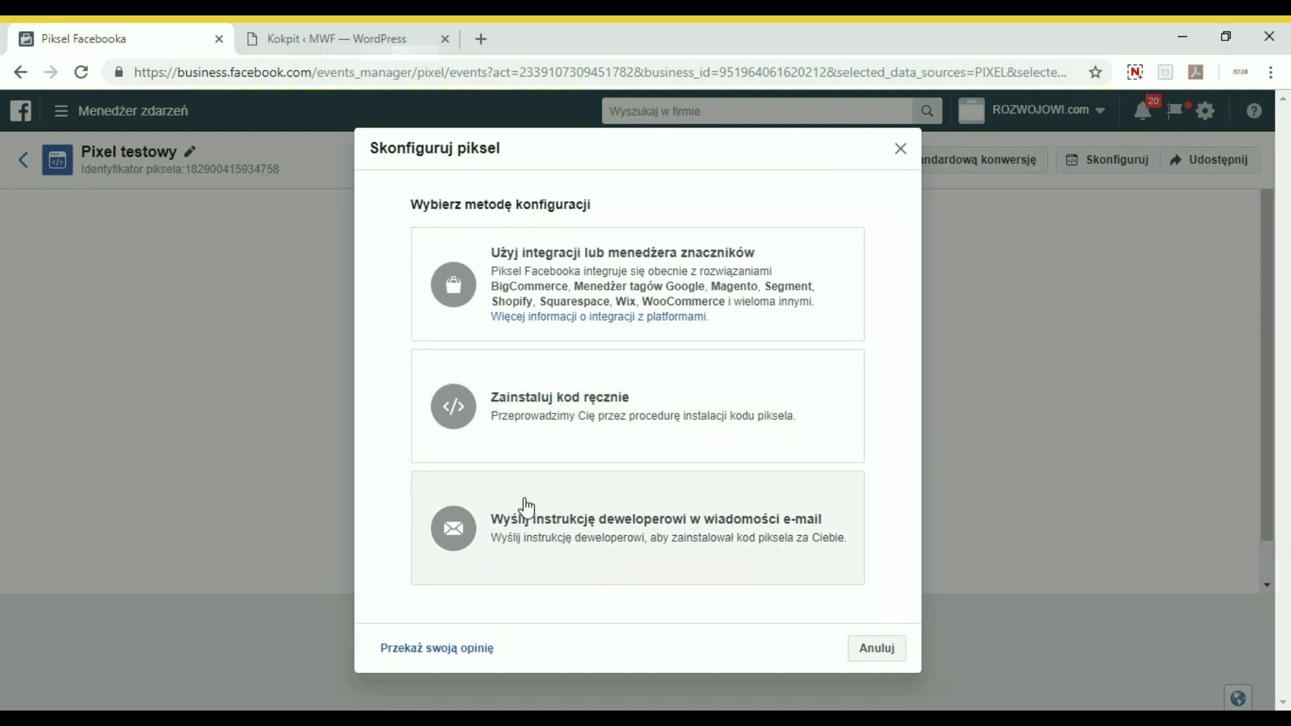
# Examine the manual installation instructions from the header code through the pixel code to the test traffic section, and close them.
pyautogui.click(603, 410)
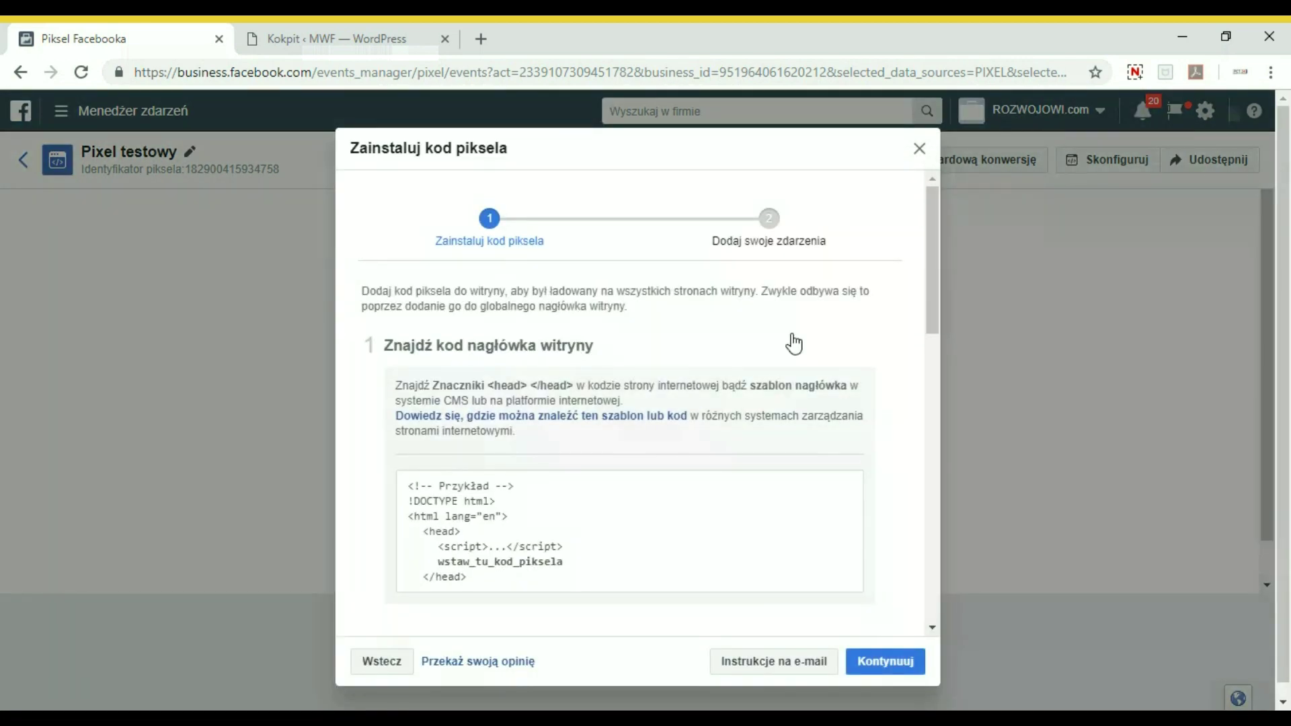
pyautogui.scroll(-2, 680, 455)
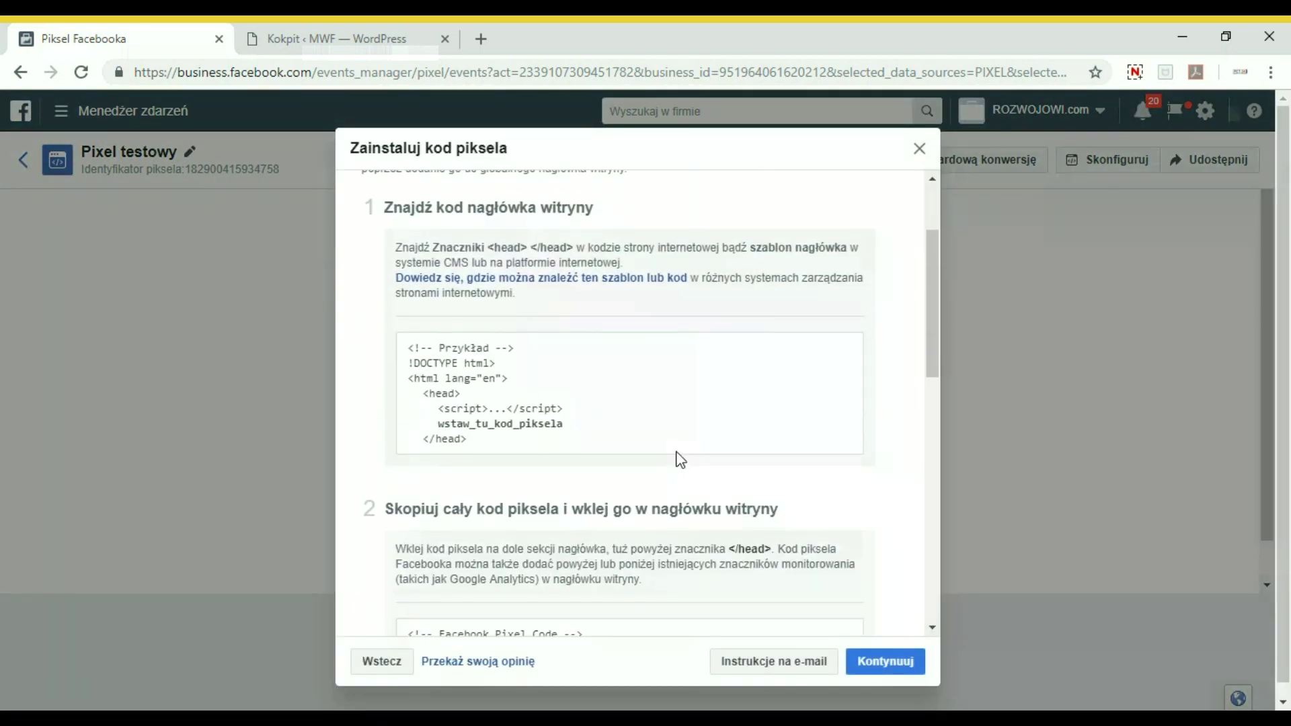
pyautogui.scroll(-2, 680, 460)
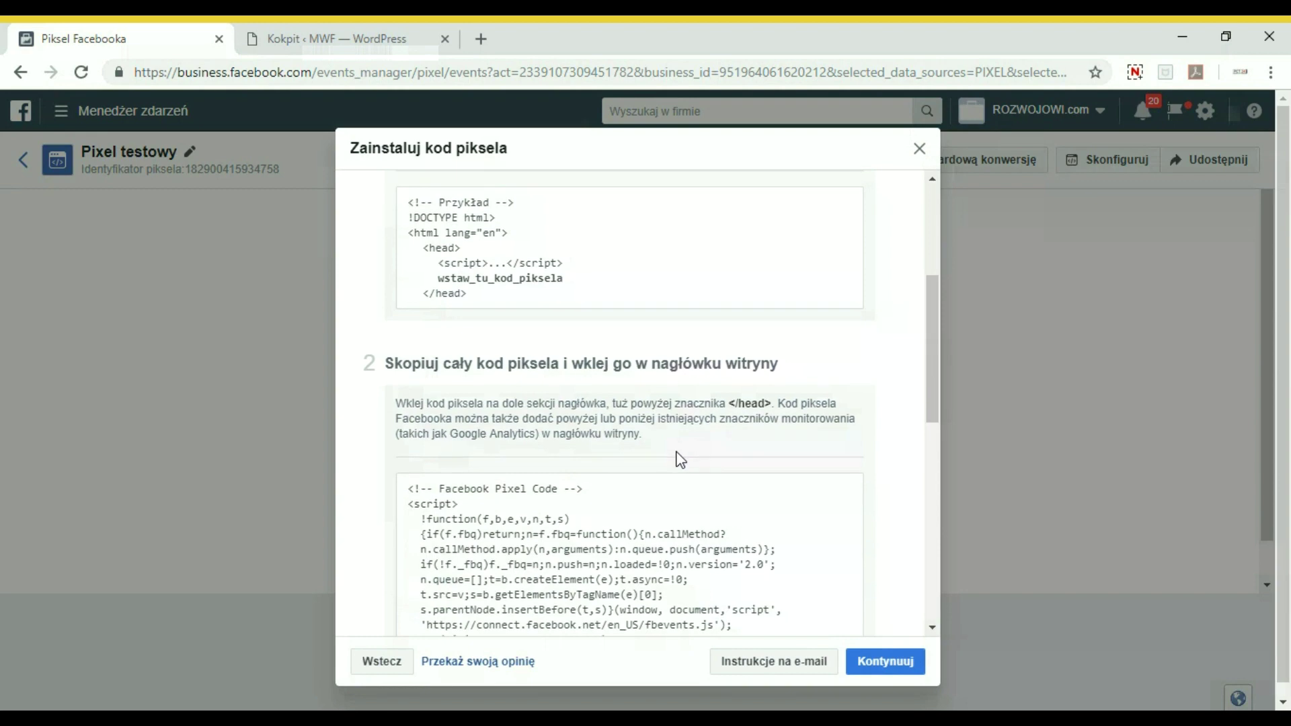
pyautogui.scroll(-1, 679, 460)
pyautogui.scroll(3, 680, 460)
pyautogui.scroll(1, 680, 460)
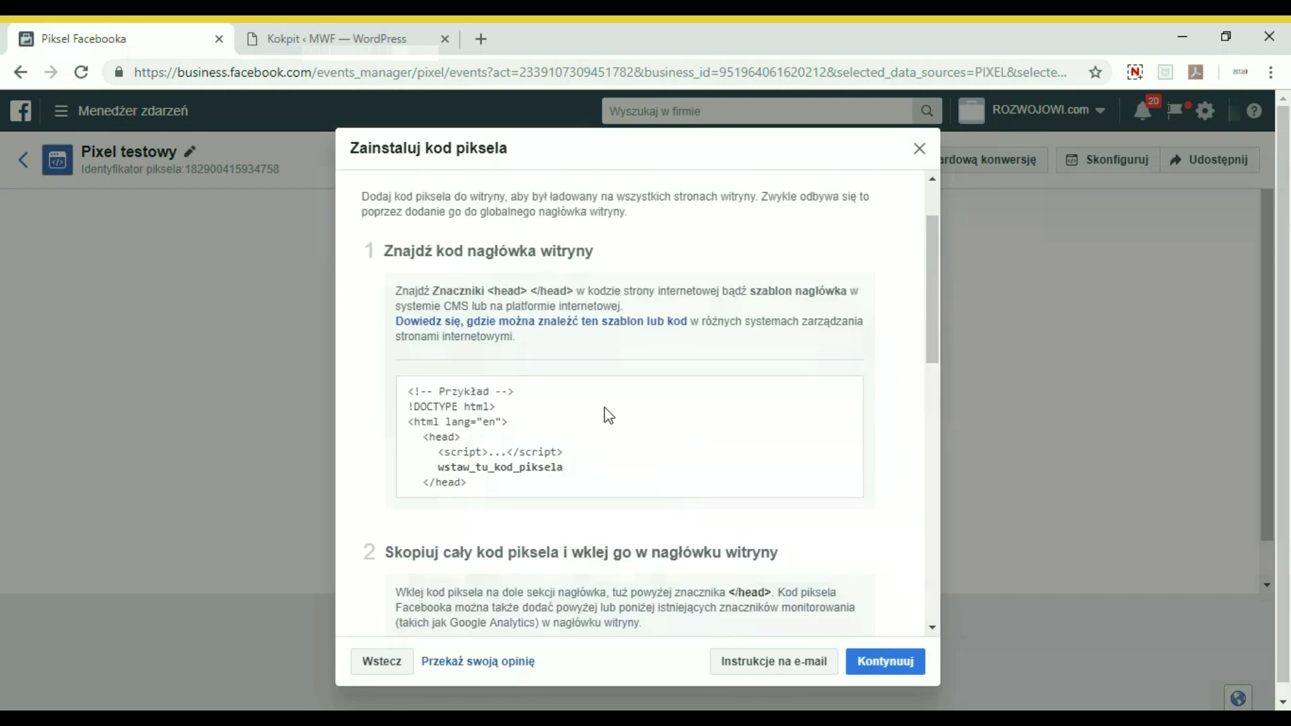
pyautogui.scroll(-4, 535, 474)
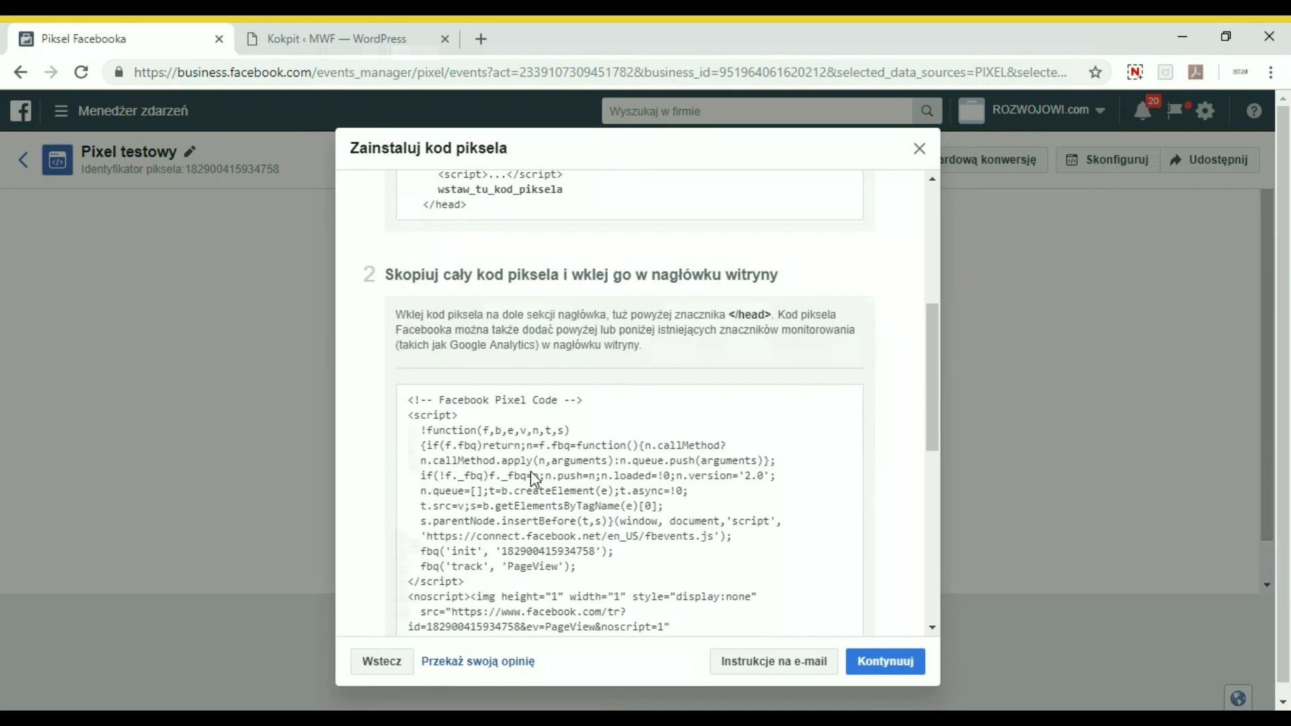
pyautogui.scroll(-3, 558, 404)
pyautogui.scroll(-5, 569, 403)
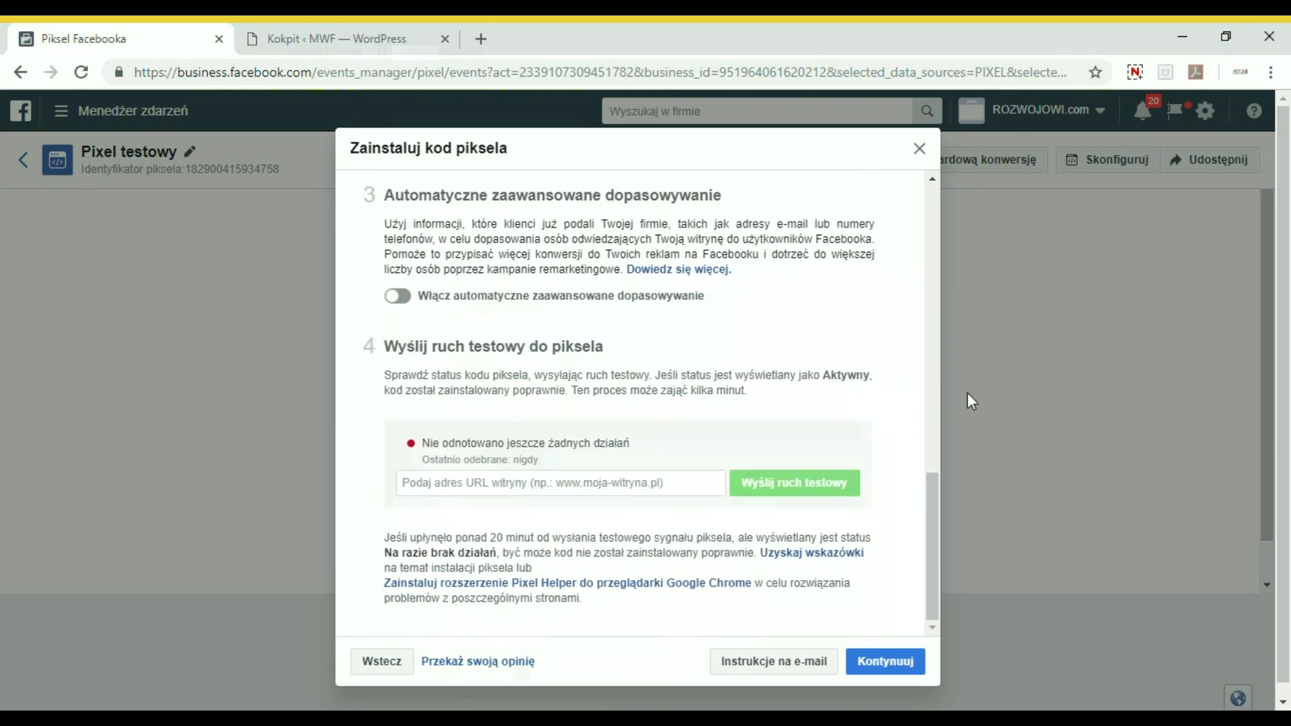
pyautogui.click(920, 153)
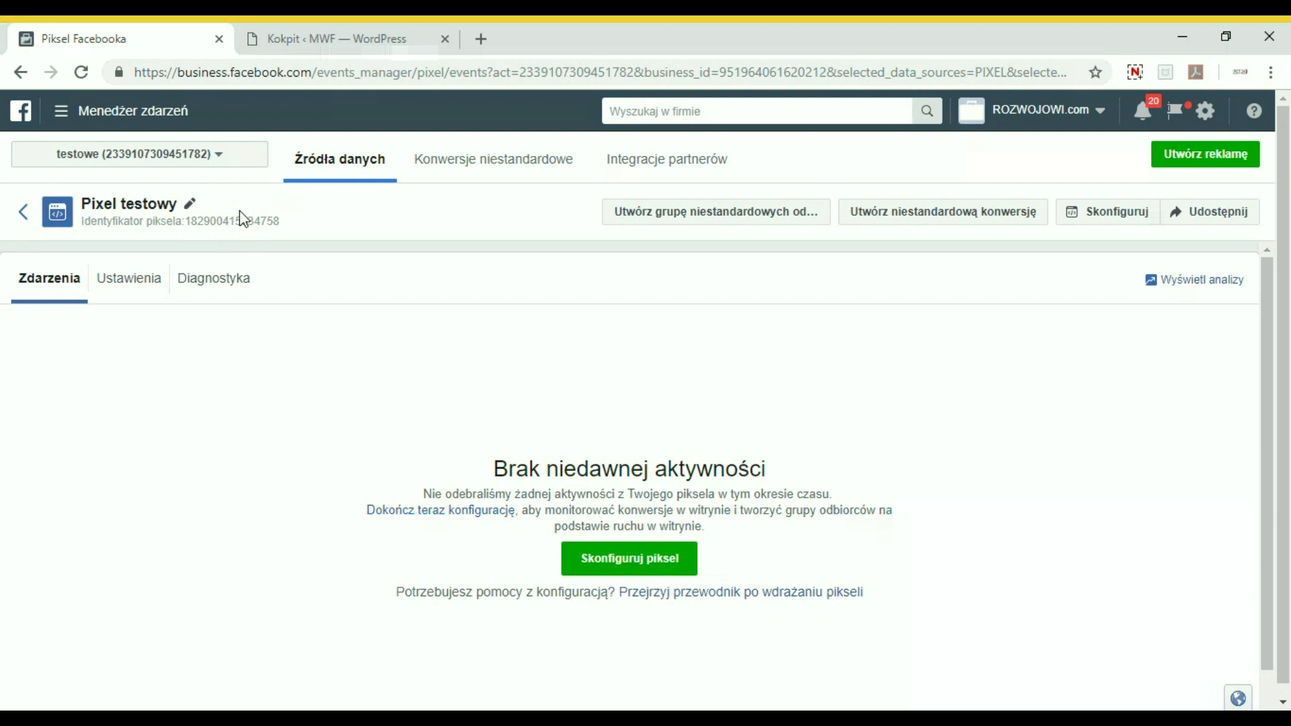
# Switch to the WordPress dashboard, find the "Pixel Cat – Facebook Pixel" plugin by searching "pixel cat", and install and activate it.
pyautogui.click(291, 38)
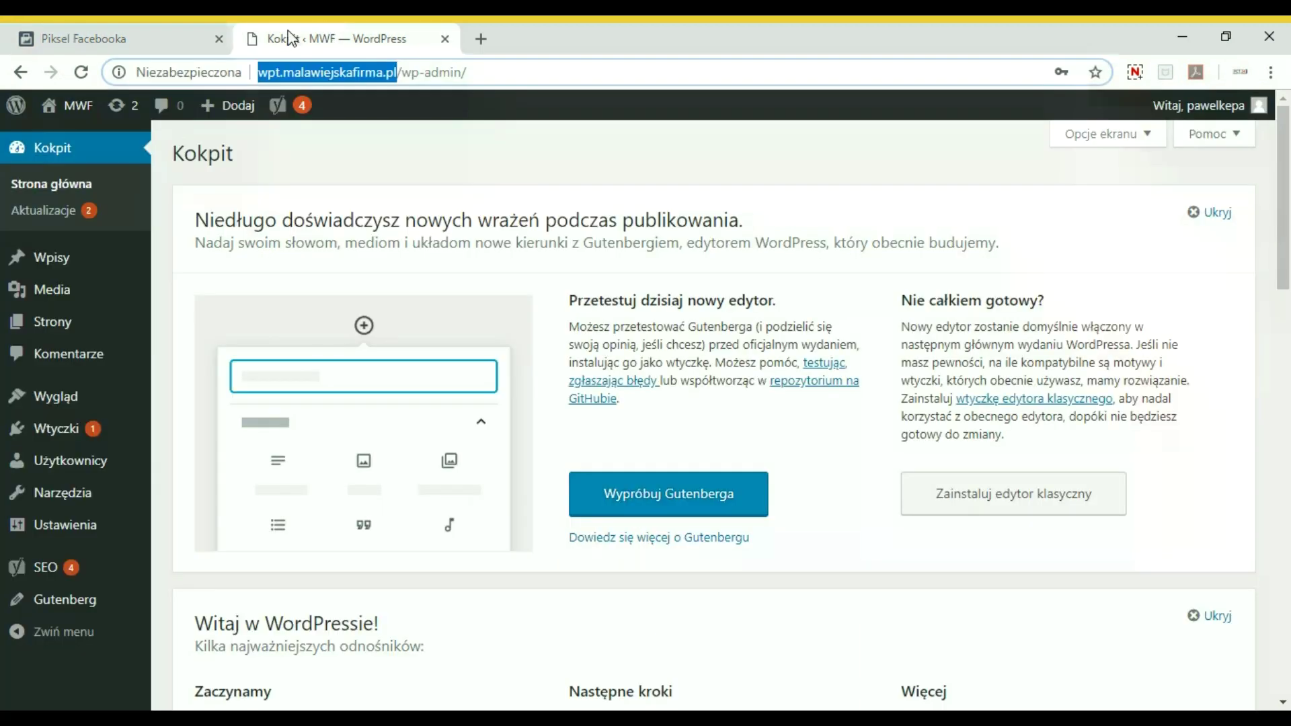
pyautogui.click(202, 455)
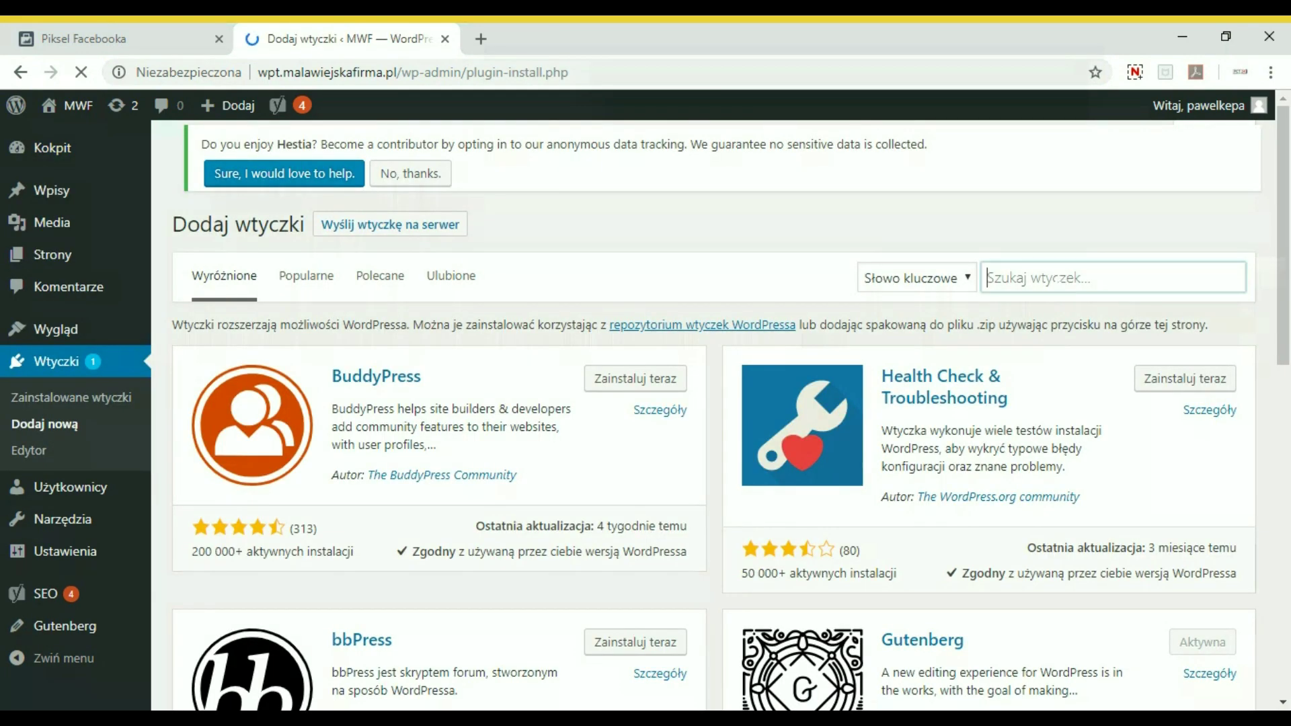
pyautogui.write('pixel cat')
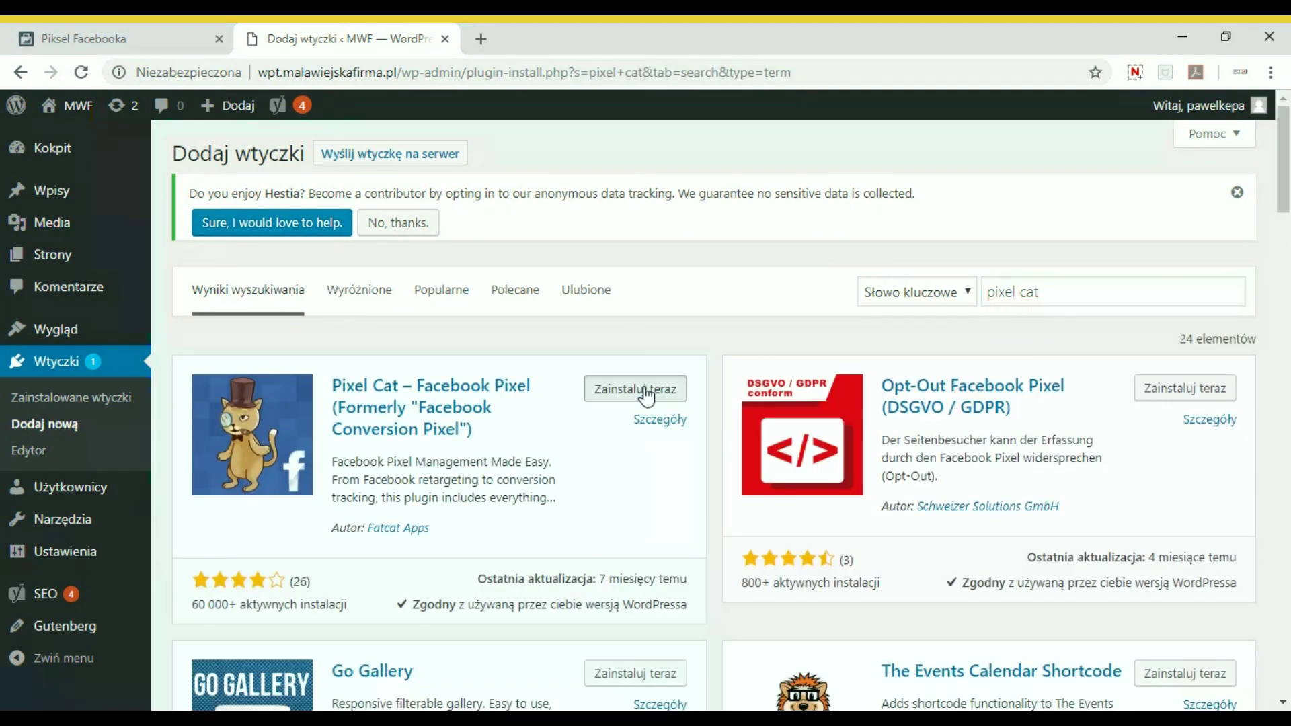
pyautogui.click(647, 394)
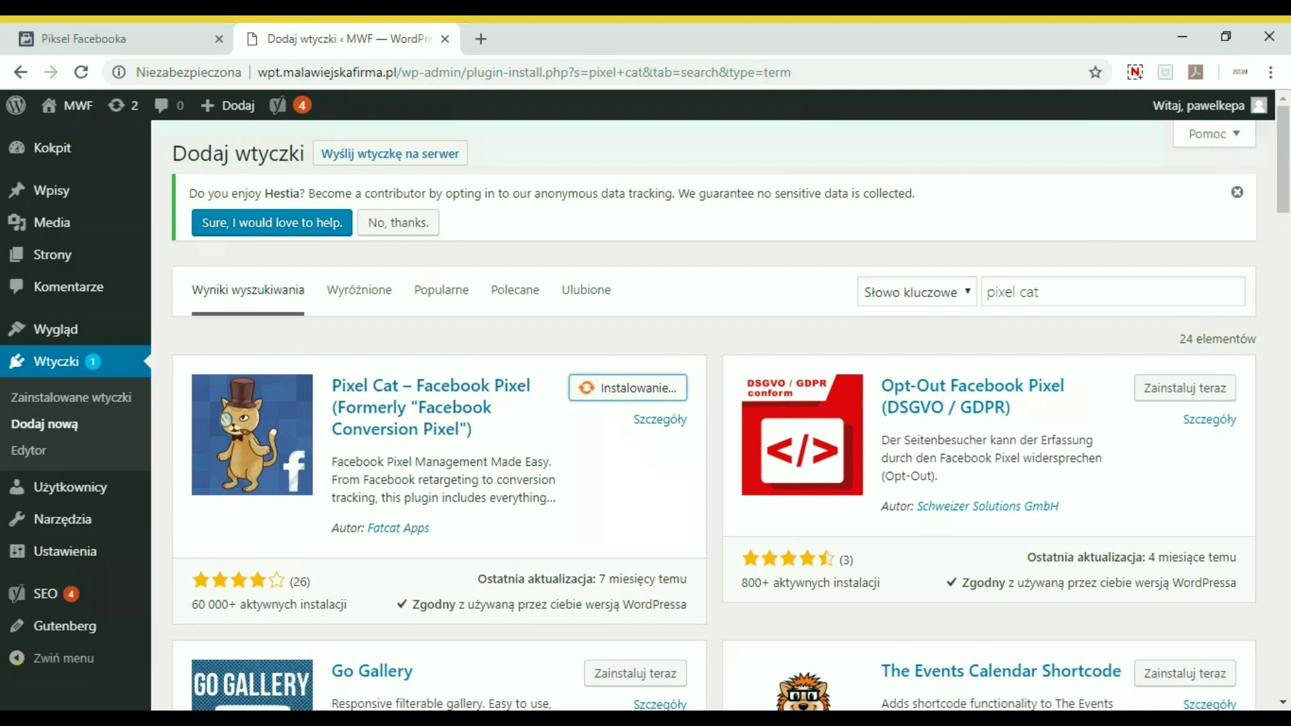
pyautogui.click(663, 396)
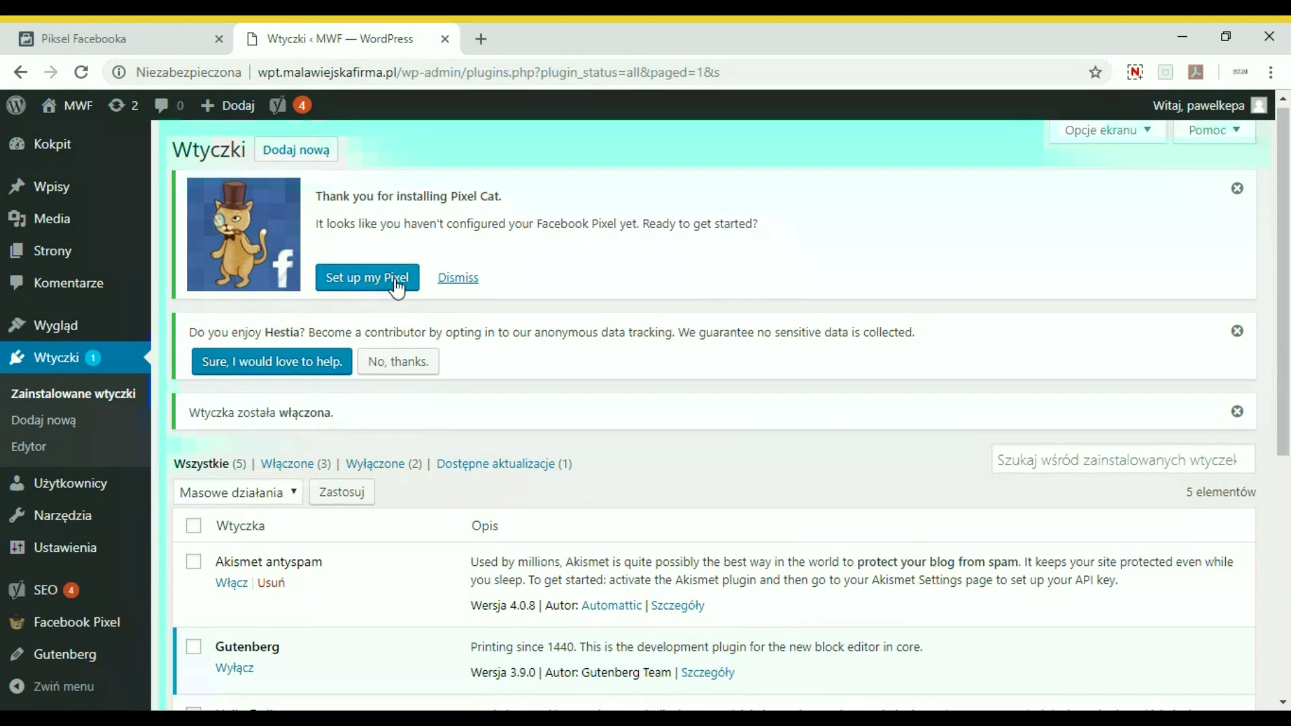
# Open the Pixel Cat Lite configuration, paste the new pixel's ID as the Facebook Pixel ID and save the settings.
pyautogui.scroll(-3, 396, 287)
pyautogui.scroll(-4, 396, 289)
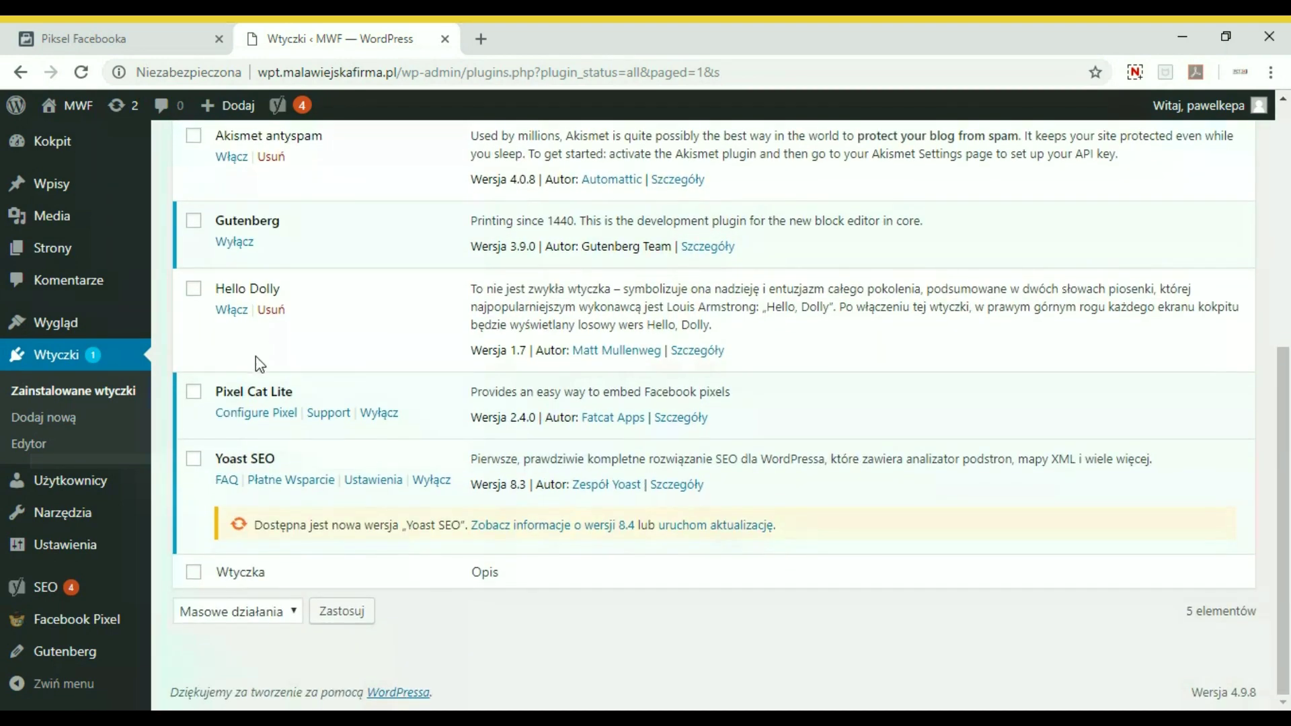
pyautogui.click(255, 414)
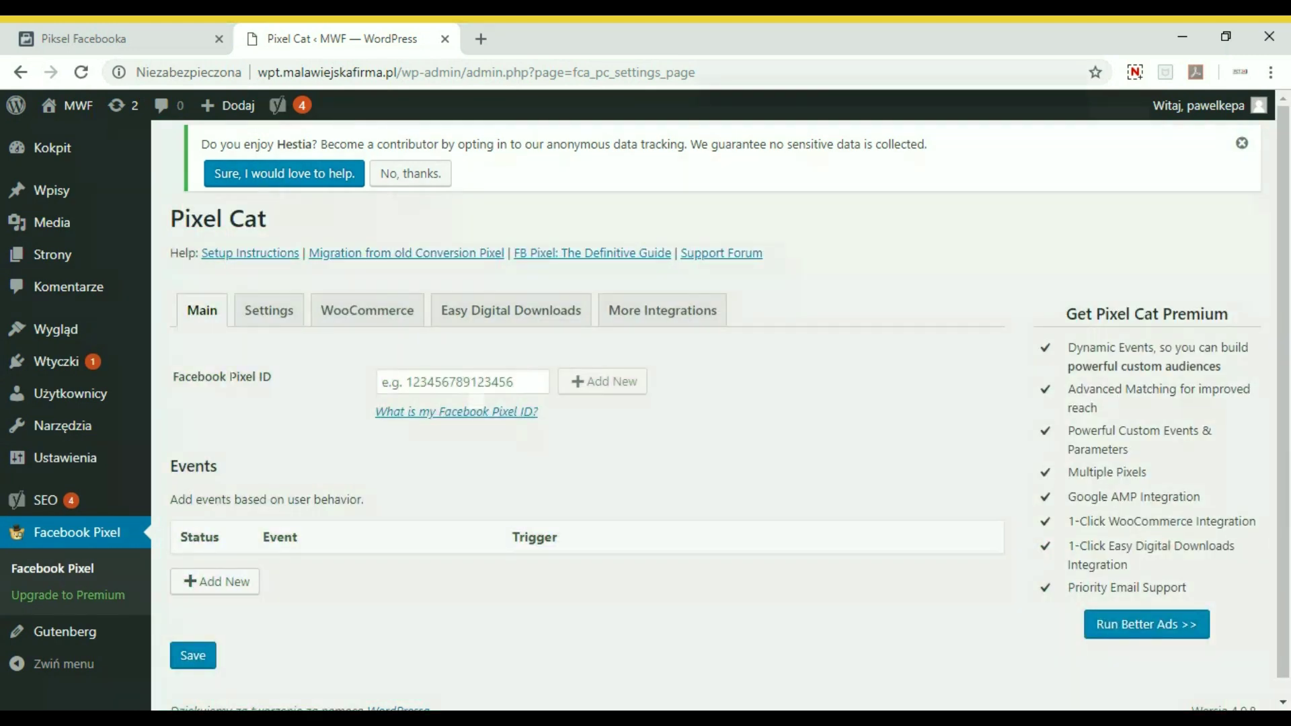
pyautogui.click(401, 381)
pyautogui.hotkey('ctrl', 'v')
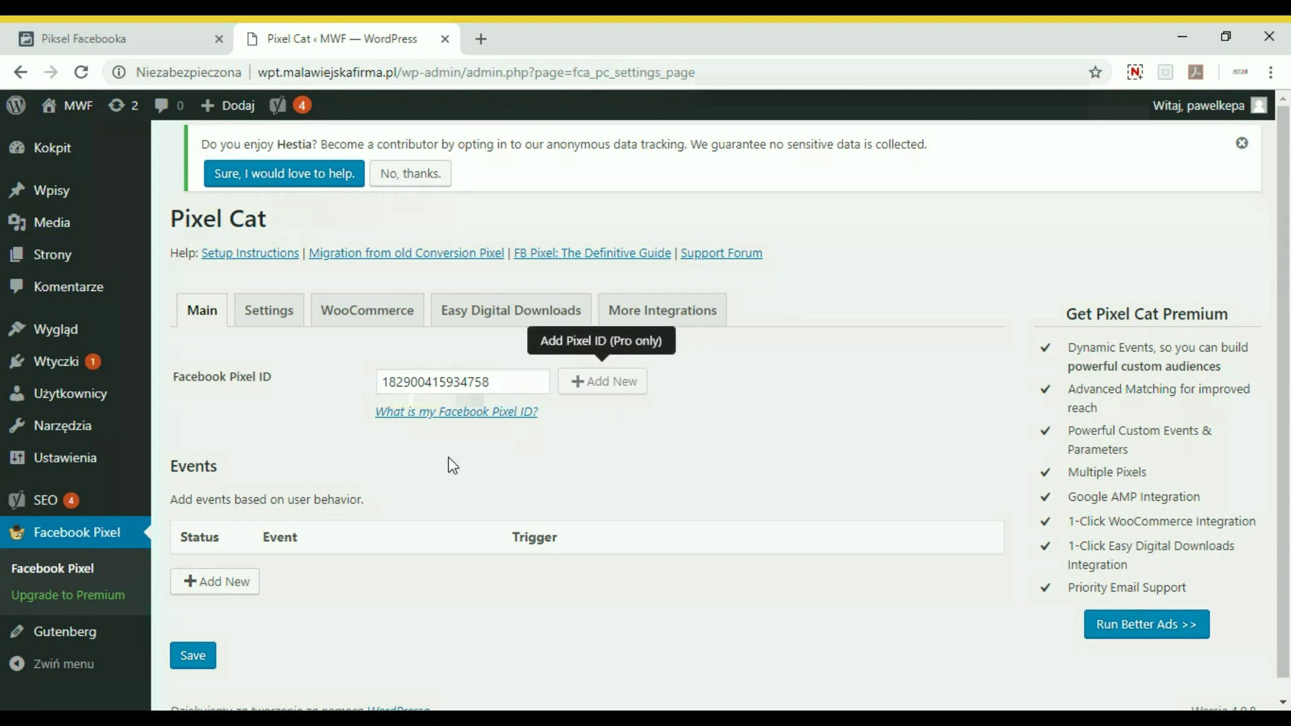
pyautogui.click(193, 657)
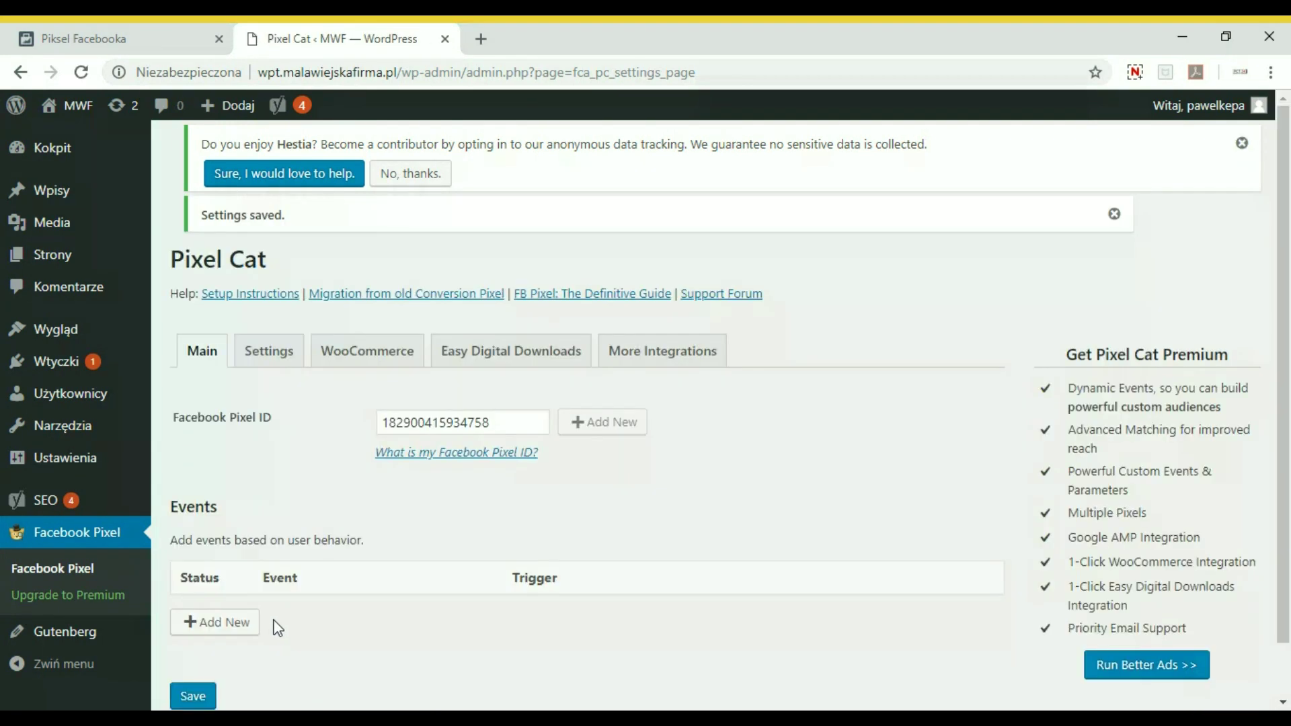
# Add a ViewContent event with the Page Visit trigger for All Pages and save the event.
pyautogui.click(214, 638)
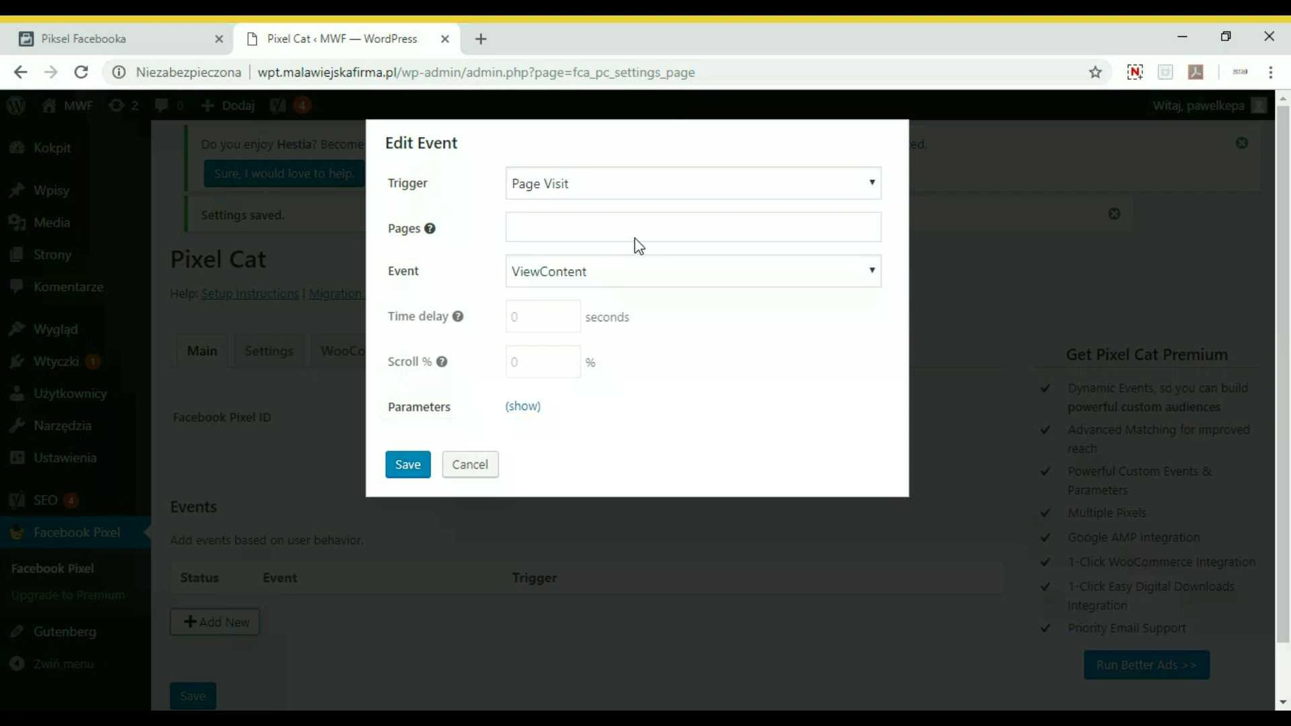
pyautogui.click(594, 188)
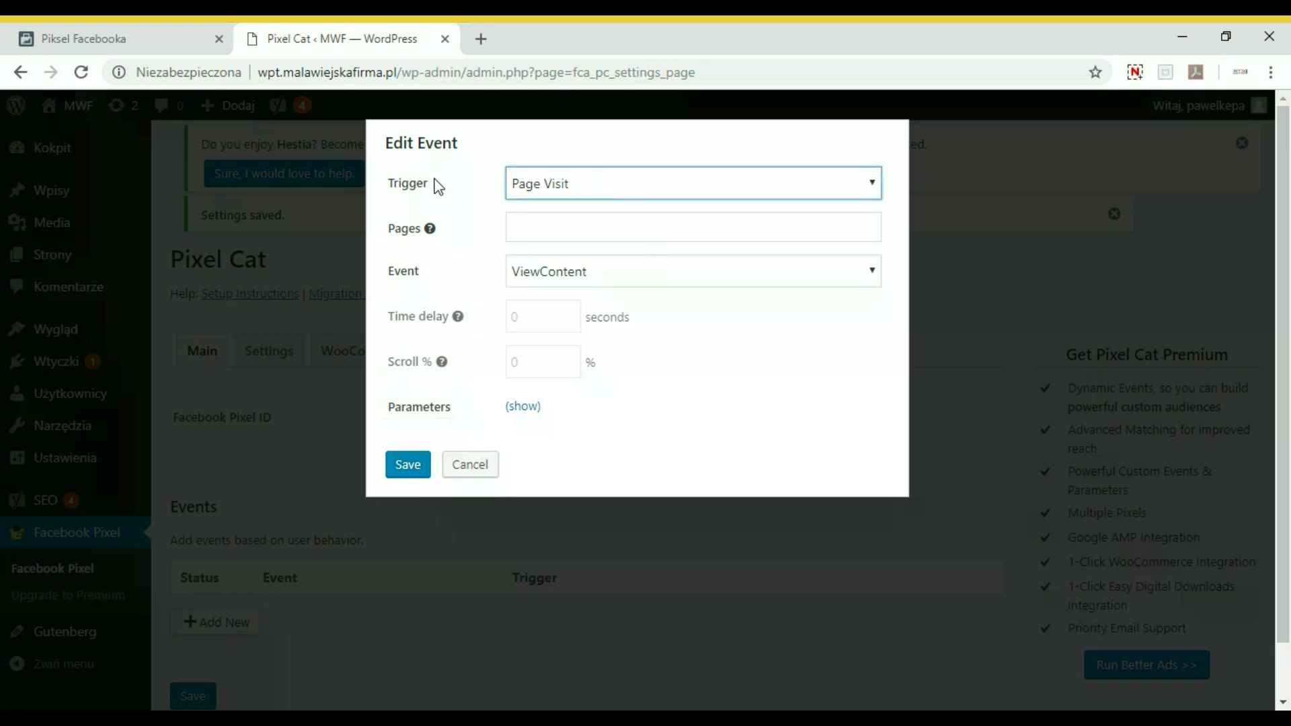
pyautogui.press('Tab')
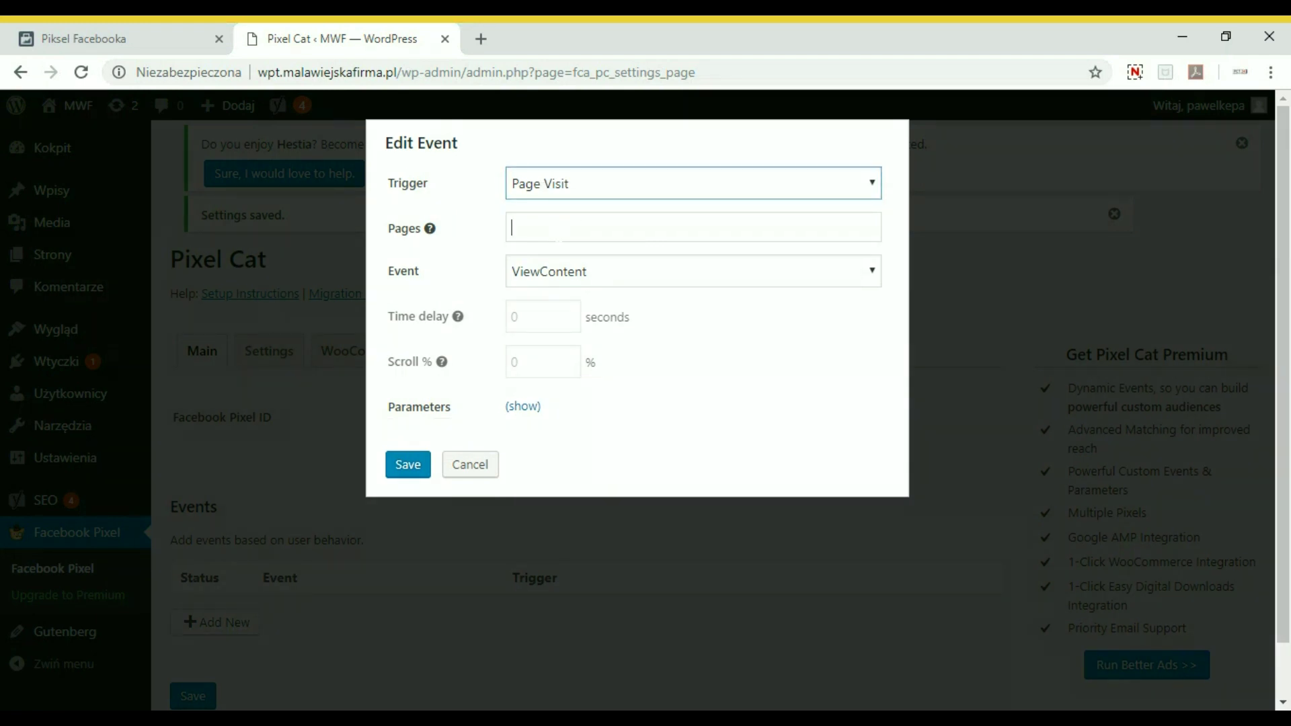
pyautogui.click(558, 239)
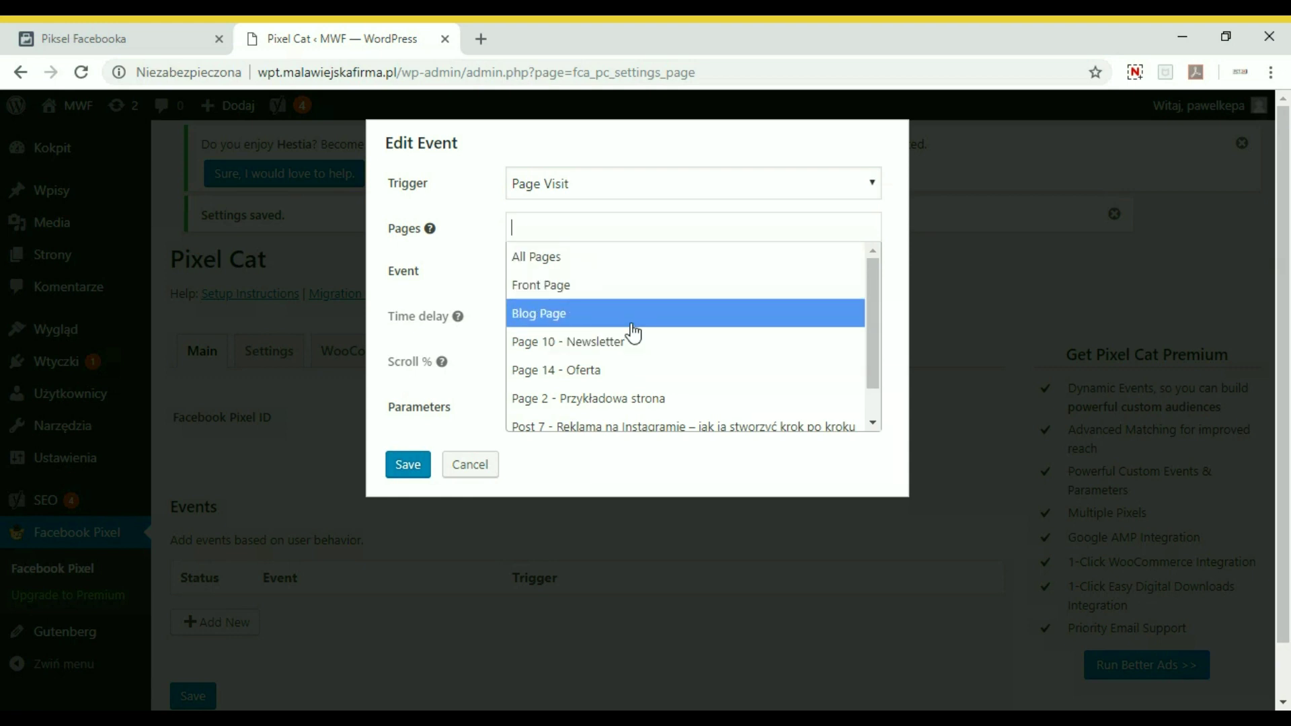
pyautogui.click(545, 263)
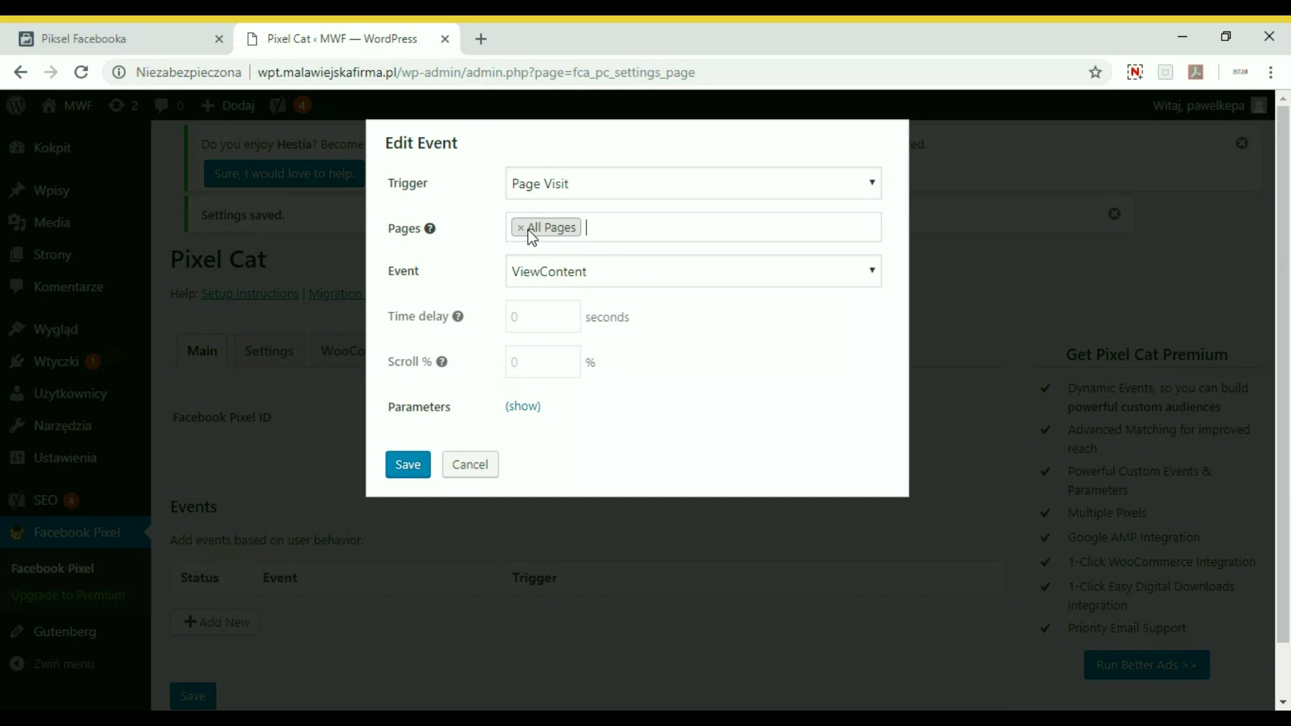
pyautogui.click(608, 272)
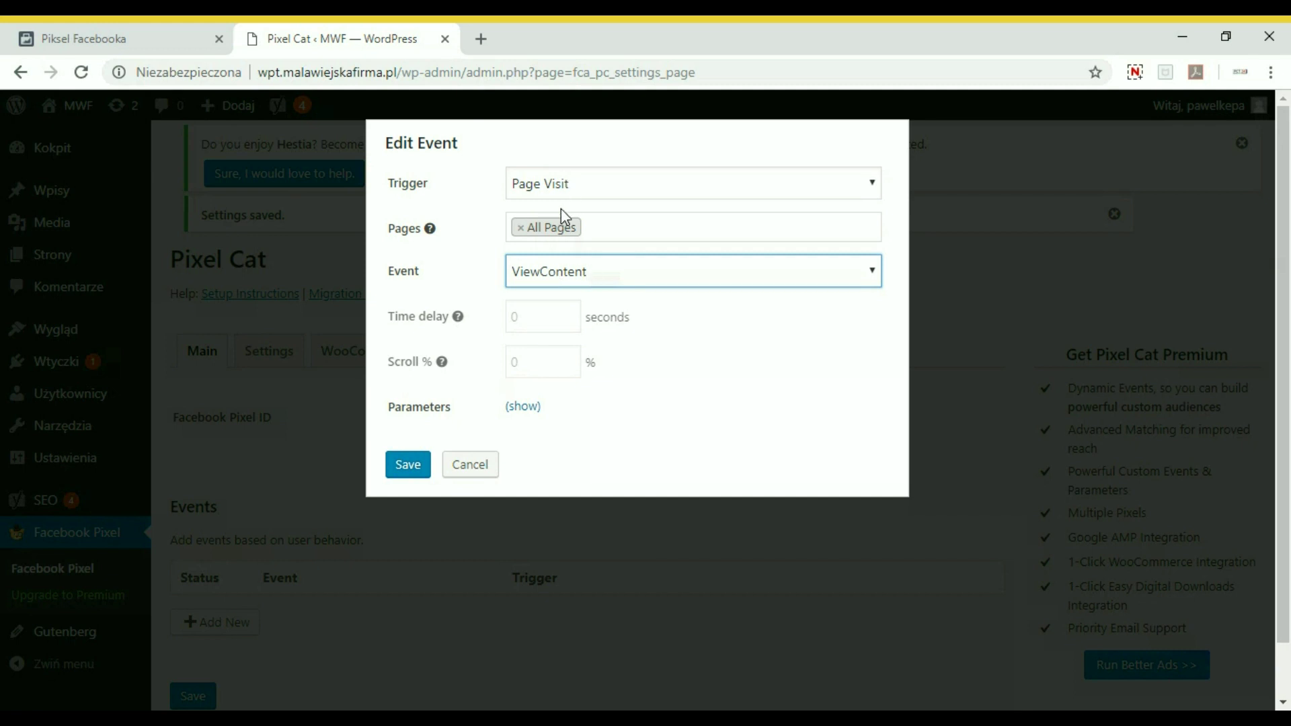
pyautogui.click(408, 465)
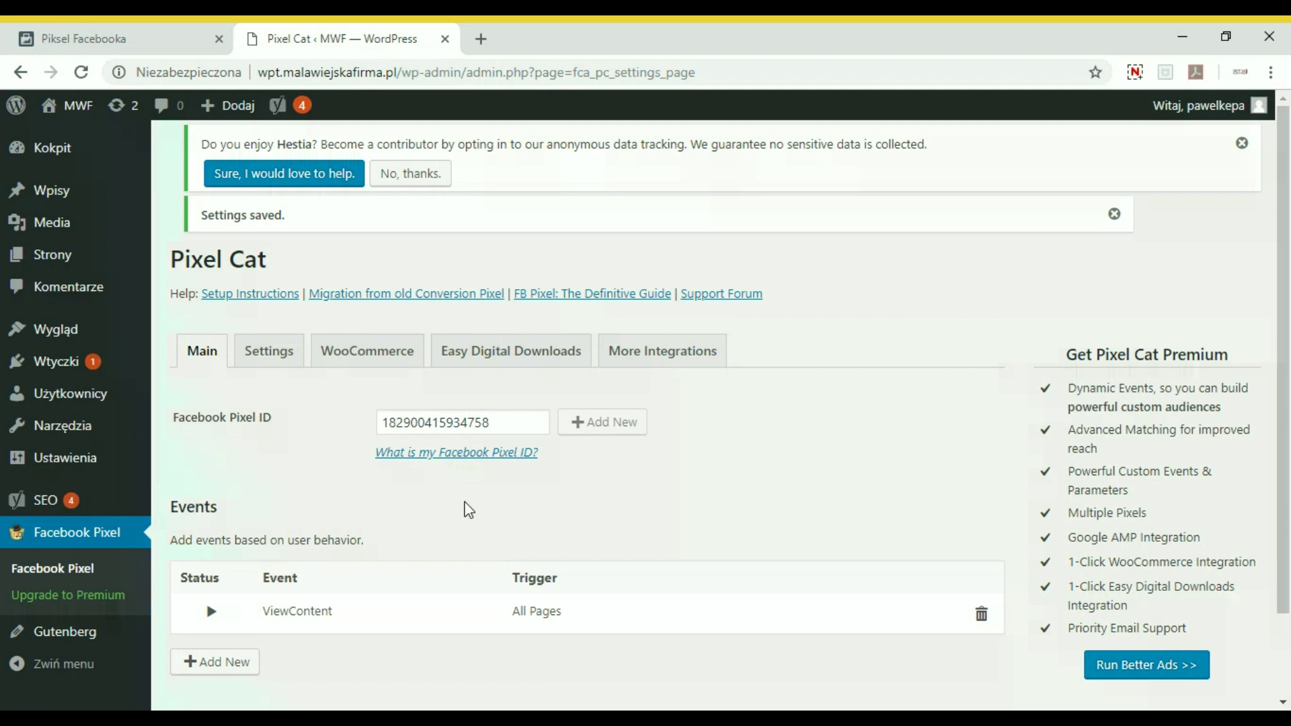
# Save the Pixel Cat settings with only the ViewContent event, discarding any additional new event.
pyautogui.click(215, 662)
pyautogui.click(470, 462)
pyautogui.scroll(-1, 425, 538)
pyautogui.scroll(-1, 424, 538)
pyautogui.click(193, 636)
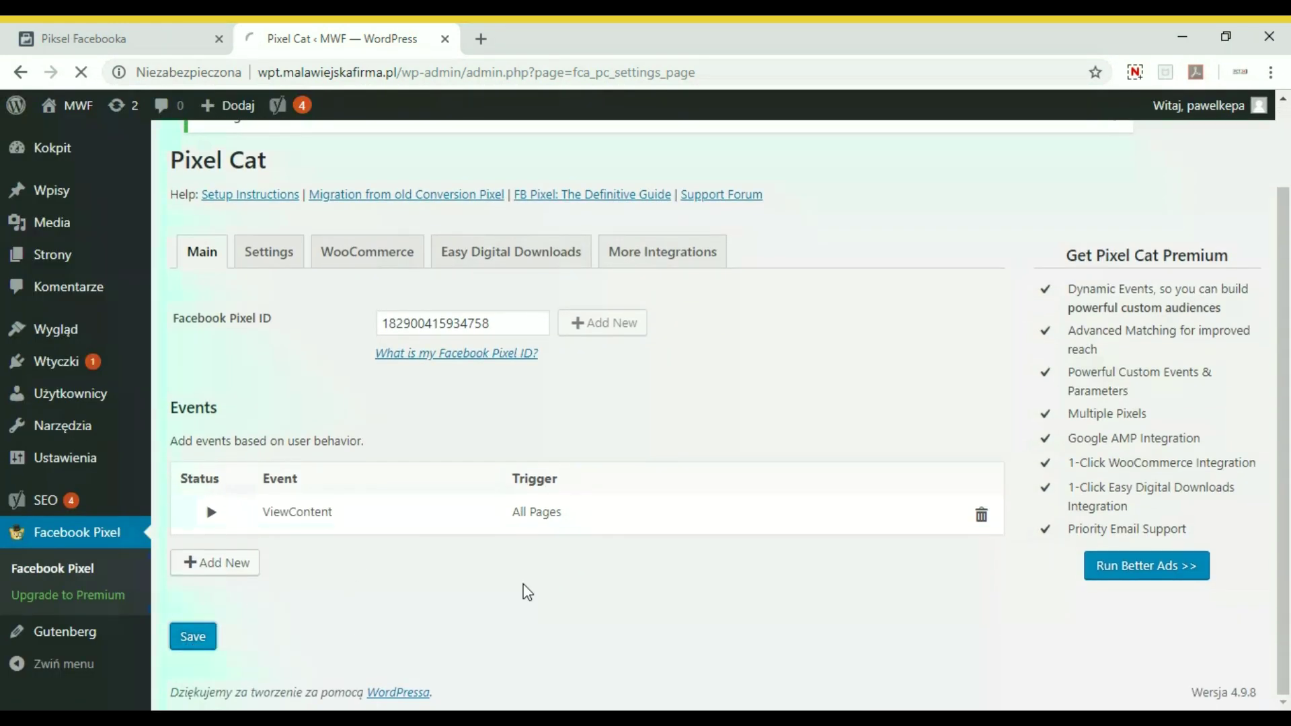